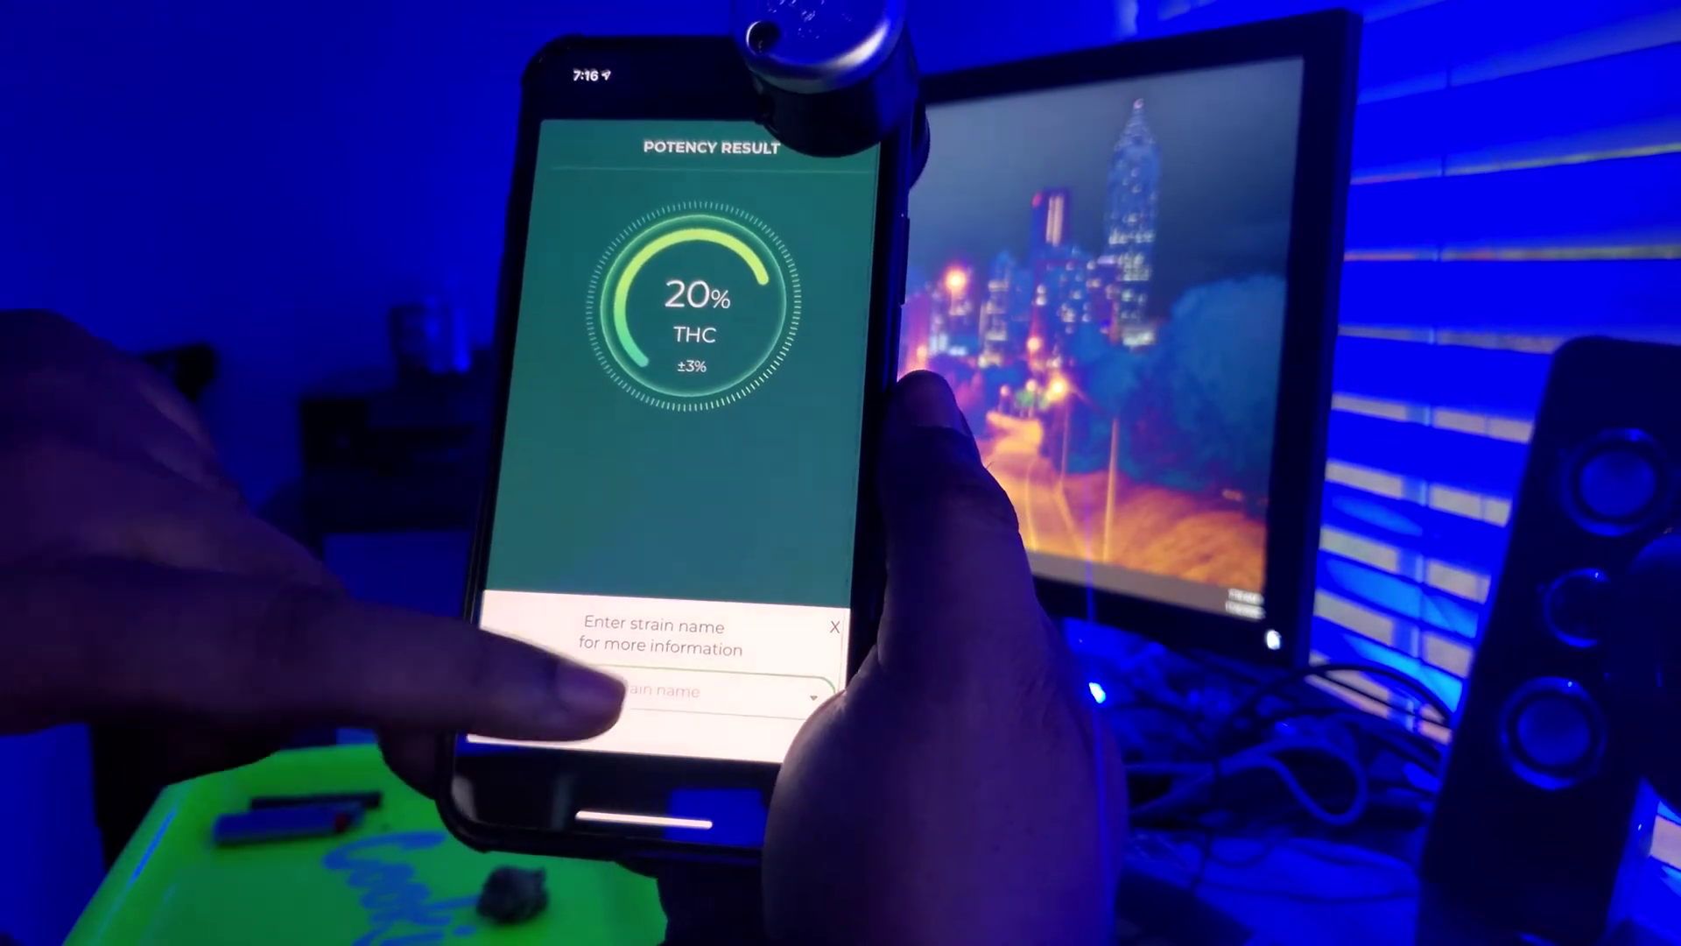
left_click(618, 689)
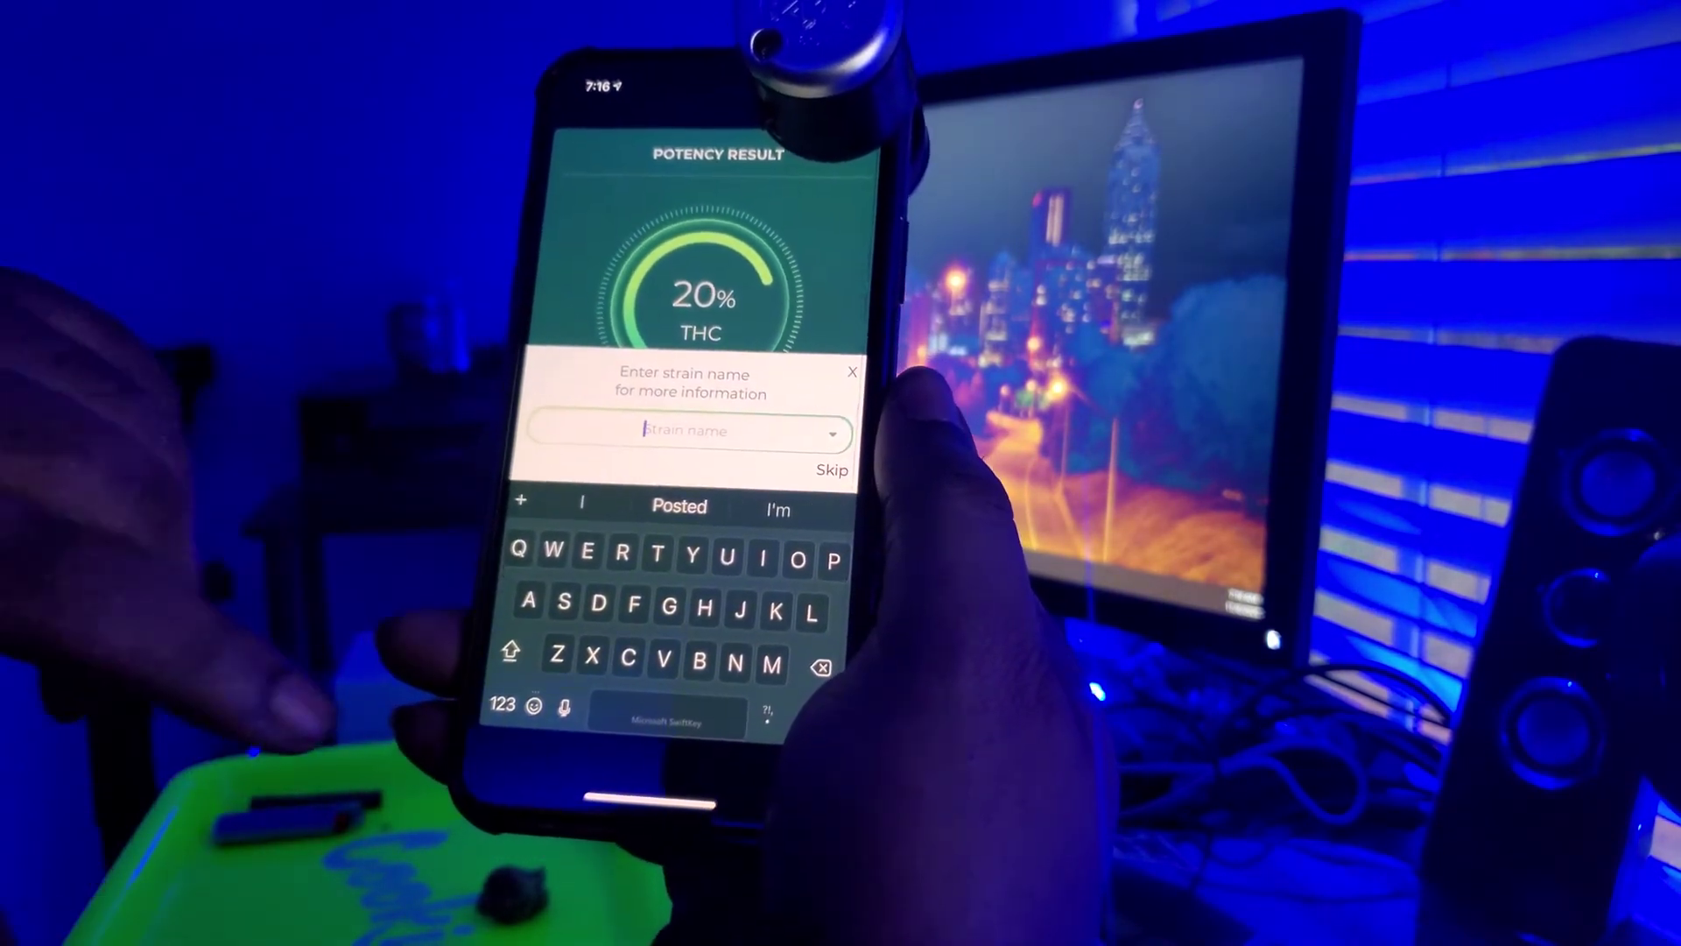
type("W")
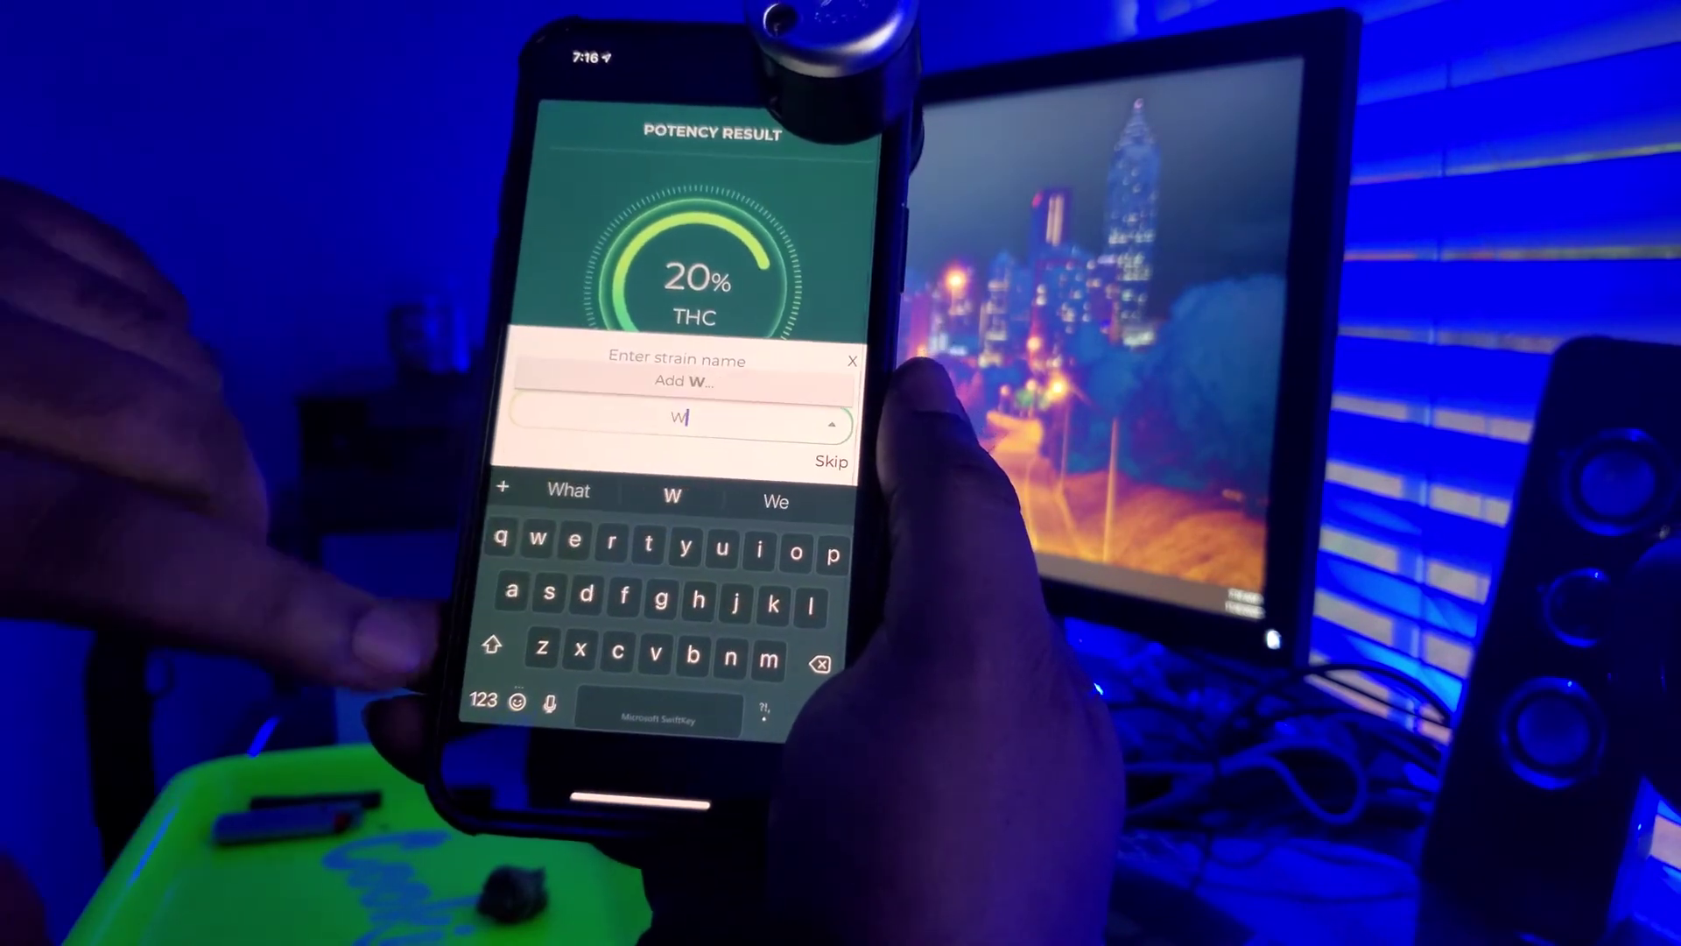
type("e")
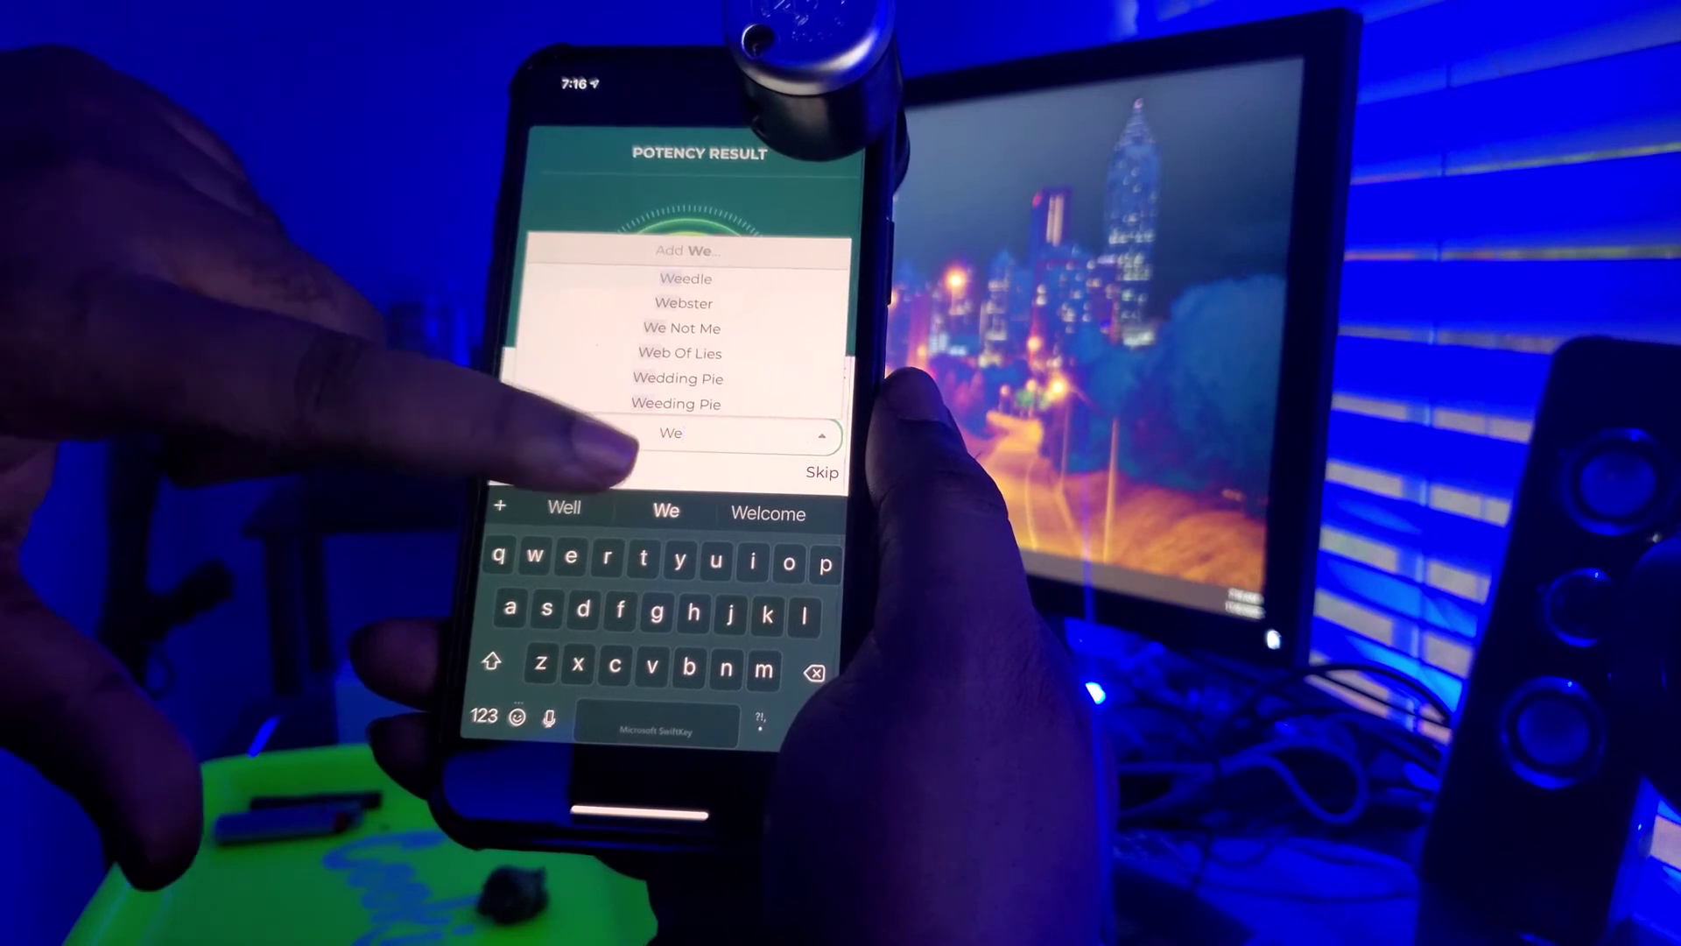
type("dd")
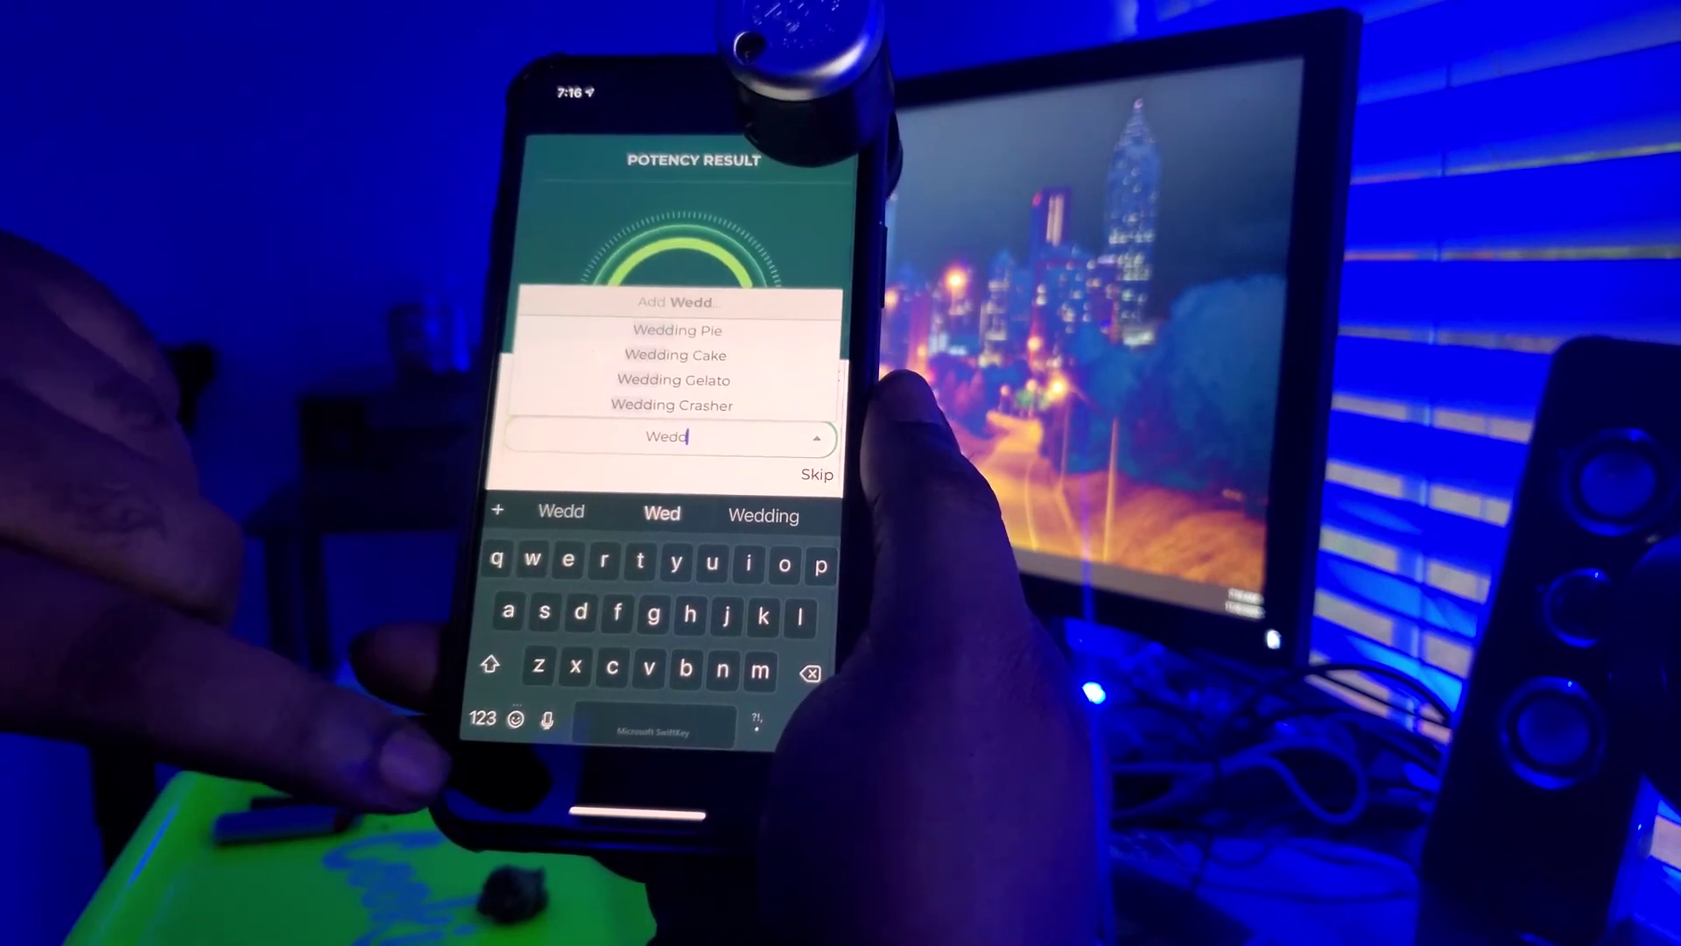
left_click(672, 356)
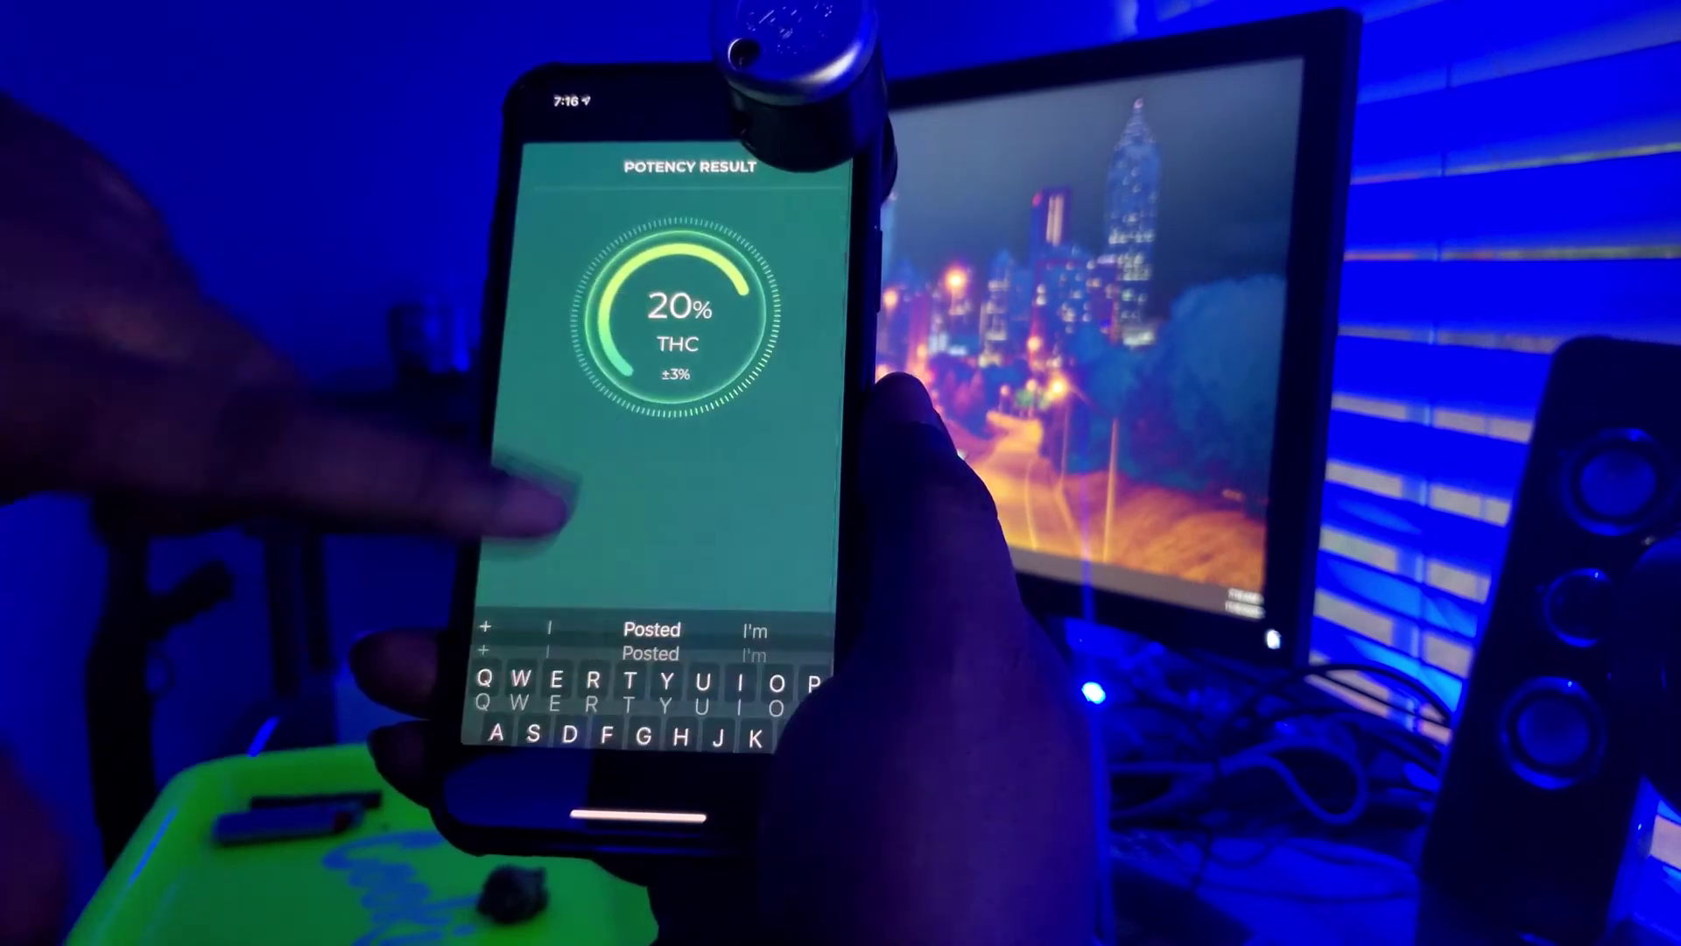